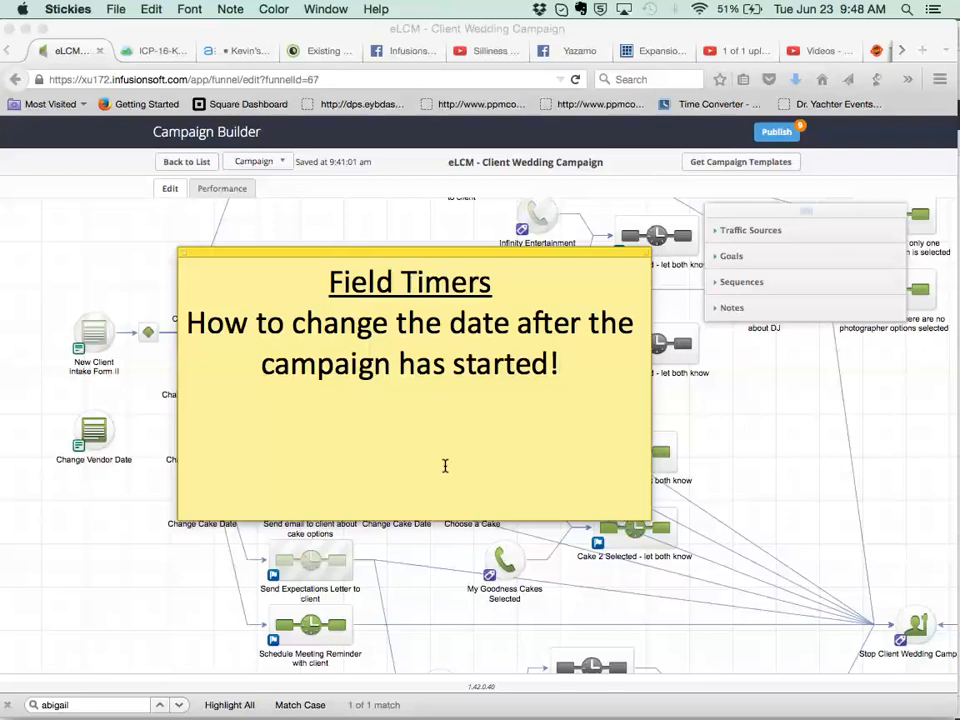
- View the Send email to Florist about new client sequence, including its Florist Date field timer, and return to the campaign
{"action": "left_click", "coordinate": [116, 544]}
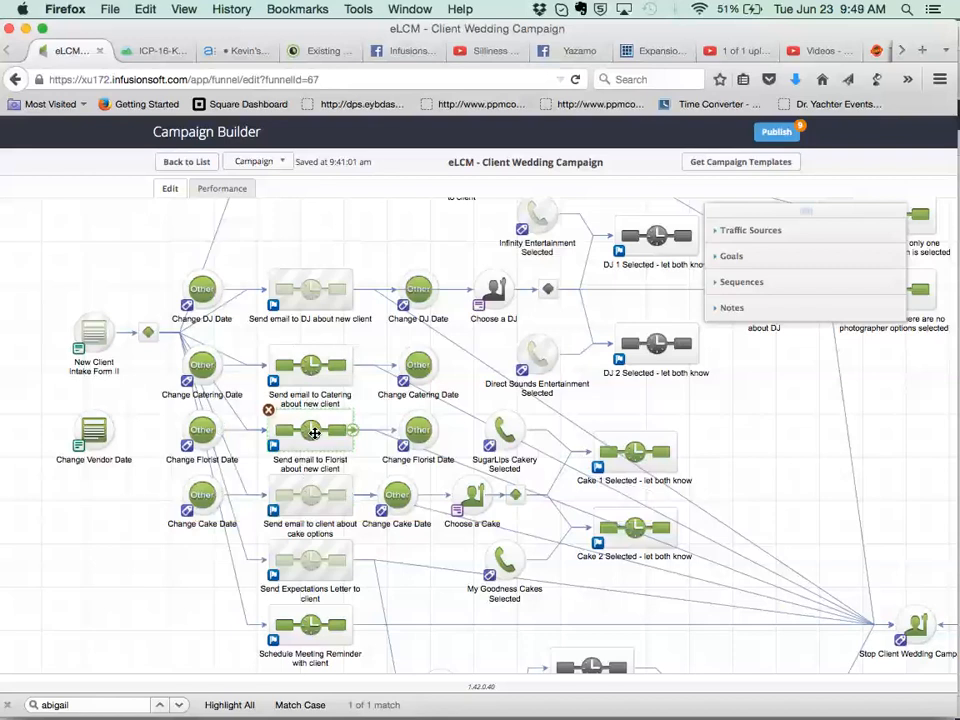
{"action": "double_click", "coordinate": [315, 432]}
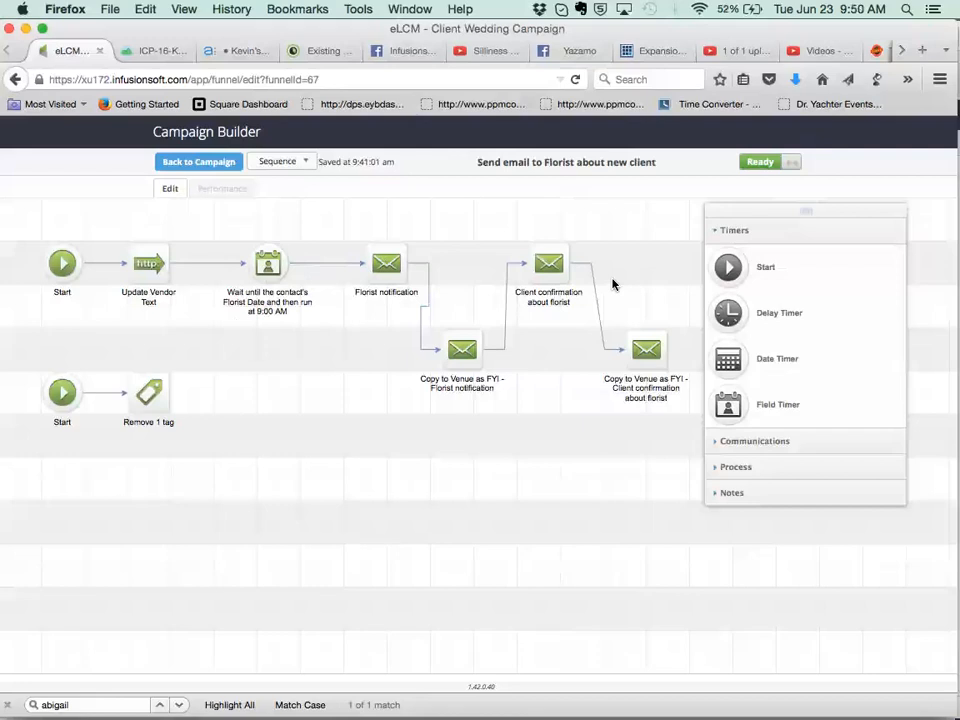
{"action": "left_click", "coordinate": [201, 167]}
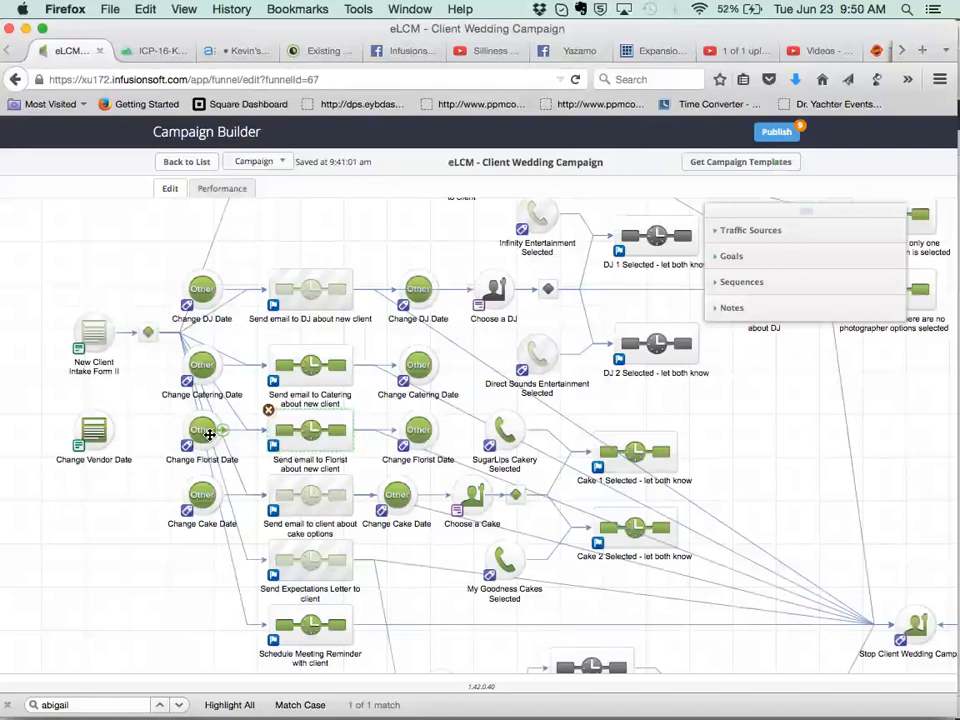
- Examine the tag settings of the Changing Cake Date checkbox in the Change Vendor Date form, leave them unsaved, and return to the campaign
{"action": "double_click", "coordinate": [91, 432]}
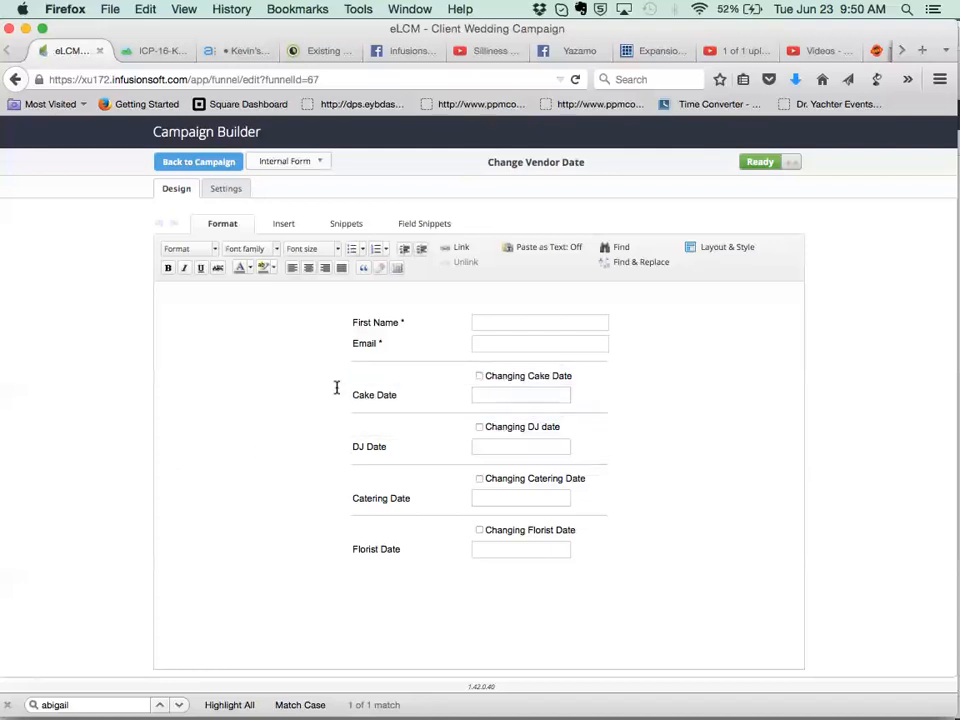
{"action": "double_click", "coordinate": [482, 380]}
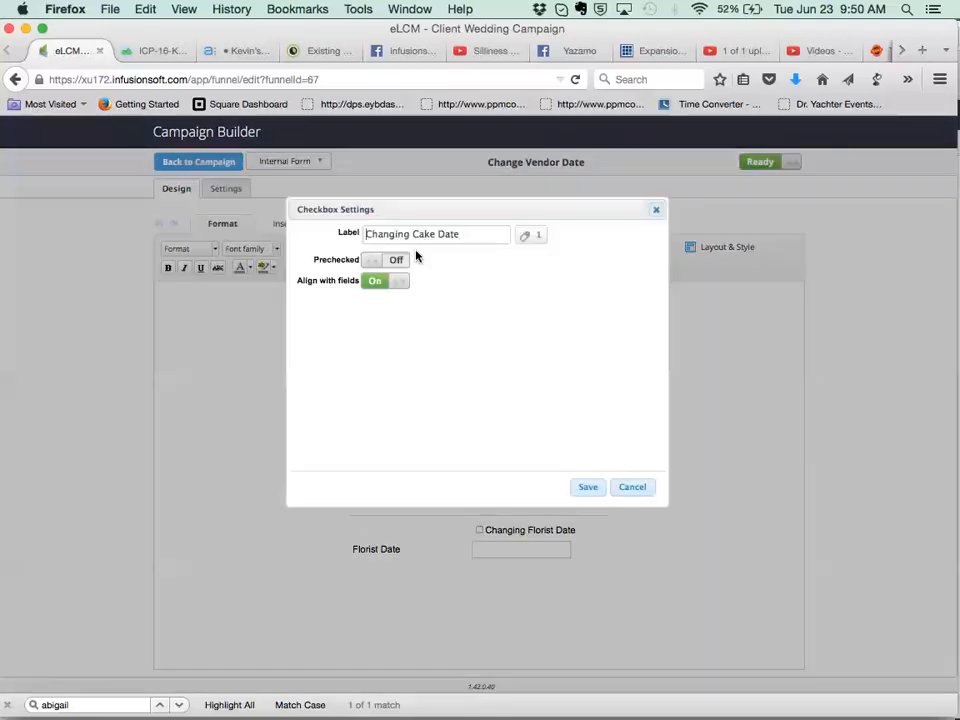
{"action": "left_click", "coordinate": [536, 238]}
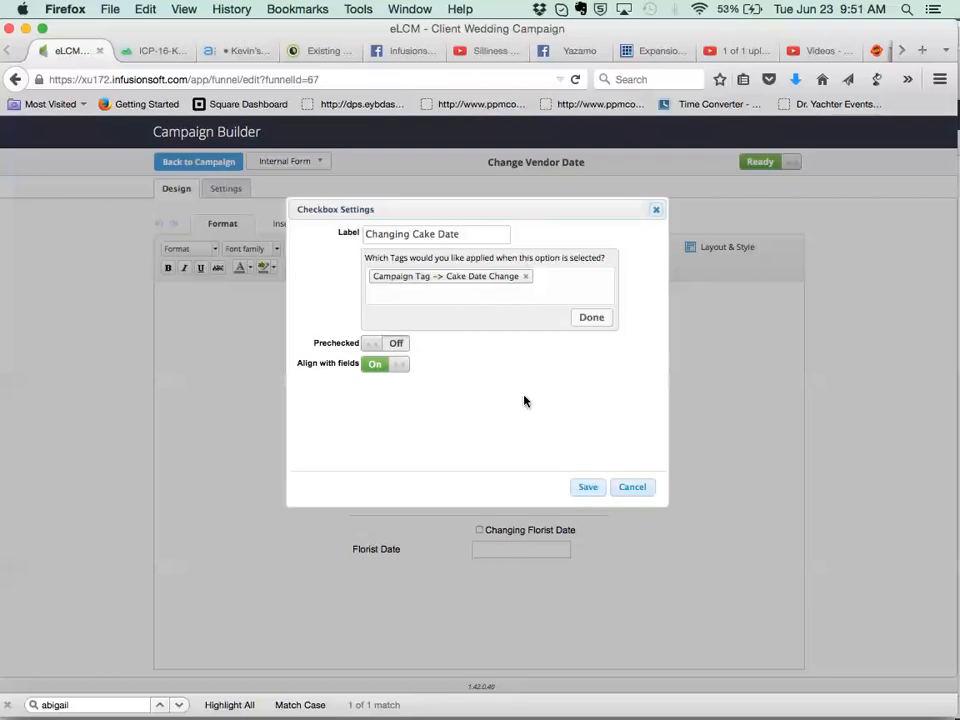
{"action": "left_click", "coordinate": [632, 487]}
{"action": "left_click_drag", "start_coordinate": [505, 394], "coordinate": [468, 365]}
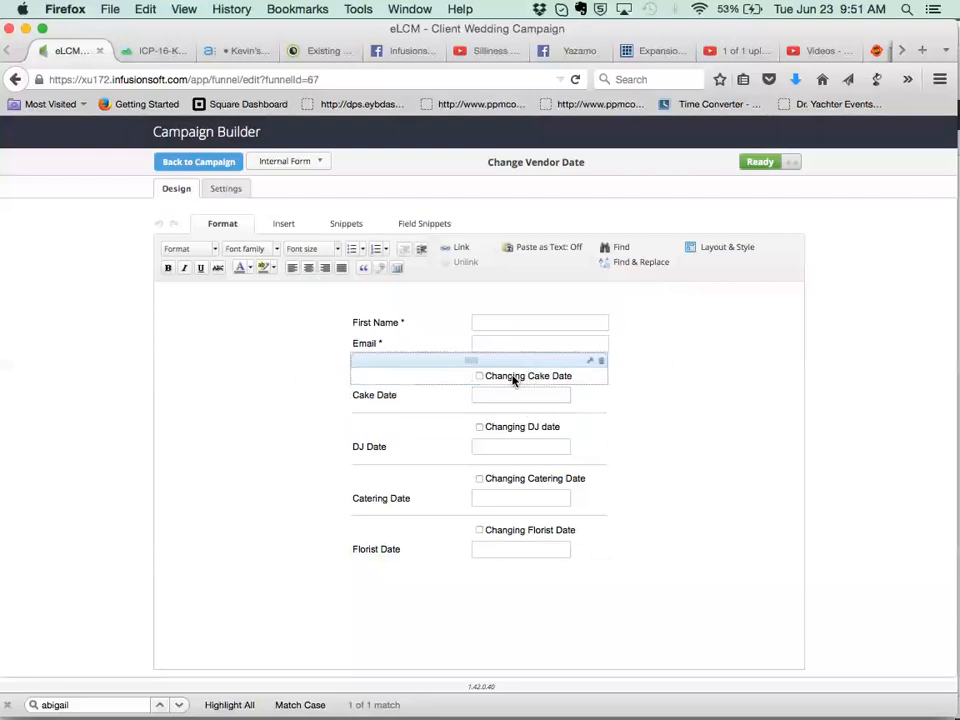
{"action": "left_click", "coordinate": [189, 166]}
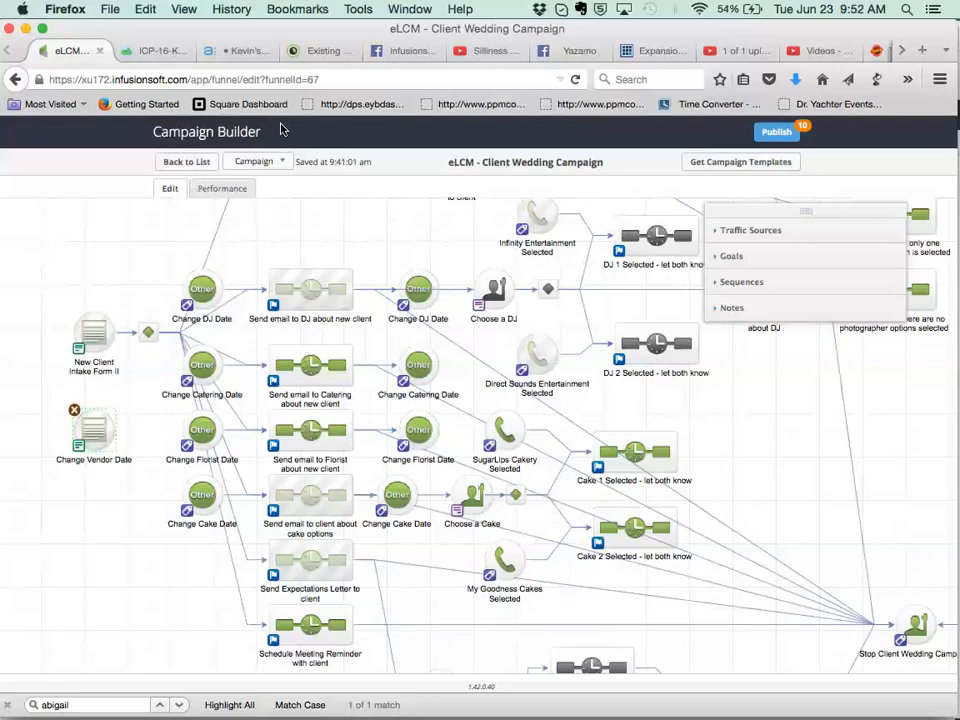
- Switch to Chrome and view the field timers in the Pre-event emails sequence of the Power and the Curse Training Video campaign
{"action": "left_click", "coordinate": [27, 28]}
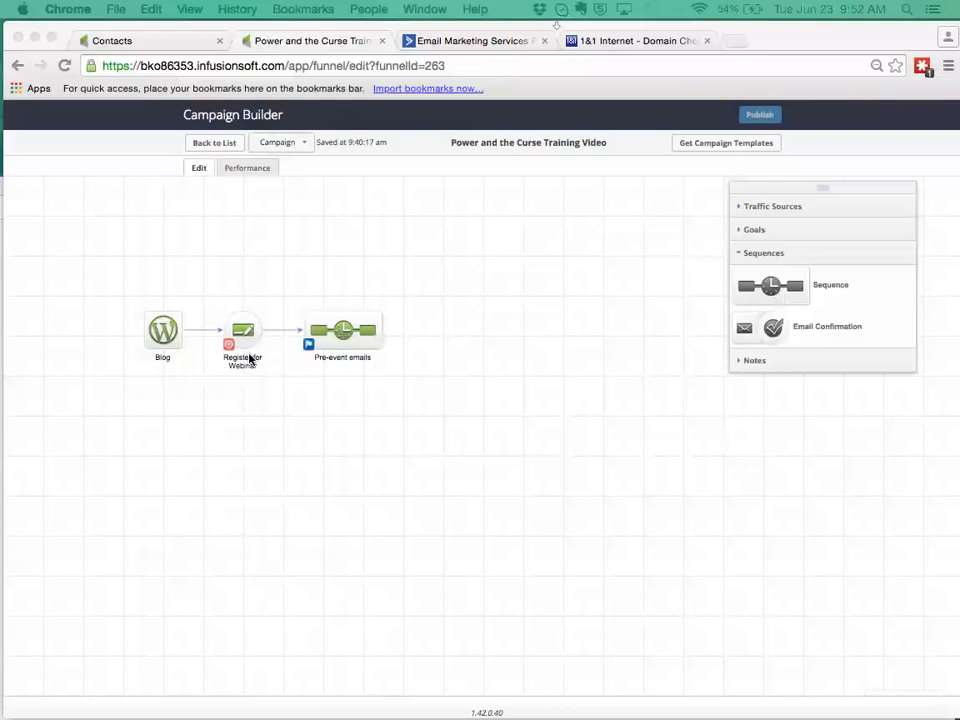
{"action": "double_click", "coordinate": [350, 333]}
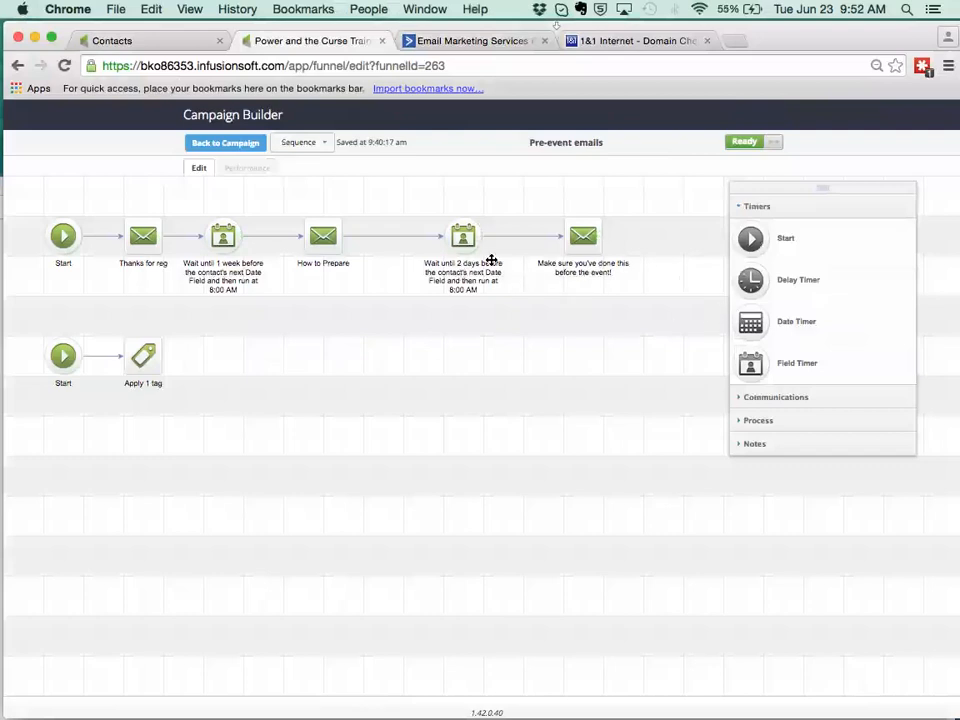
{"action": "left_click", "coordinate": [231, 146]}
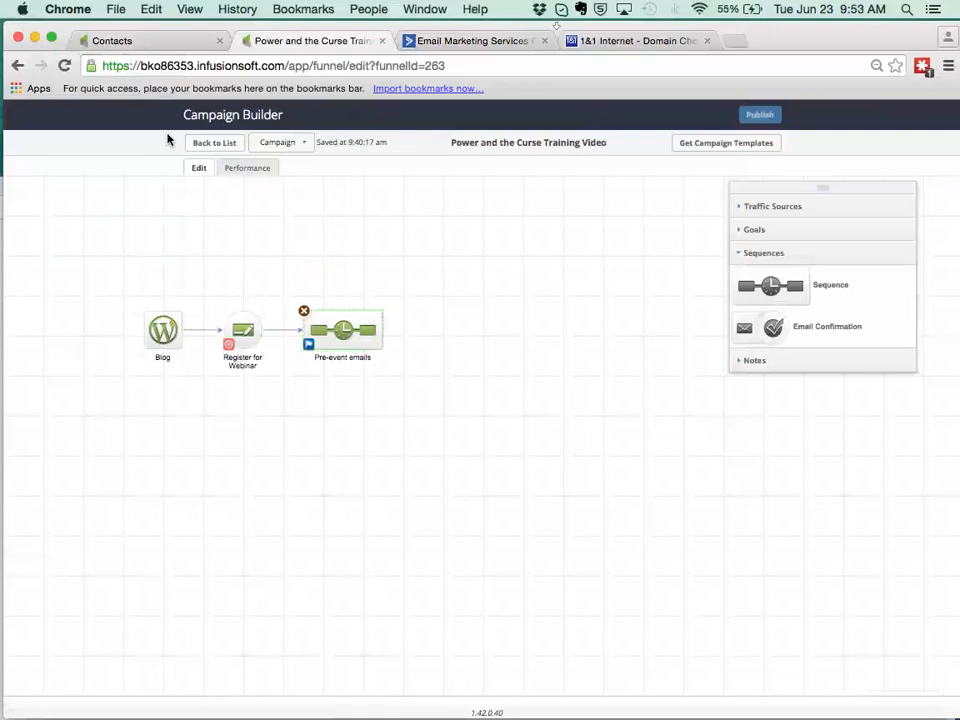
- Start a mass update of the selected contacts from the contact search results
{"action": "left_click", "coordinate": [145, 40]}
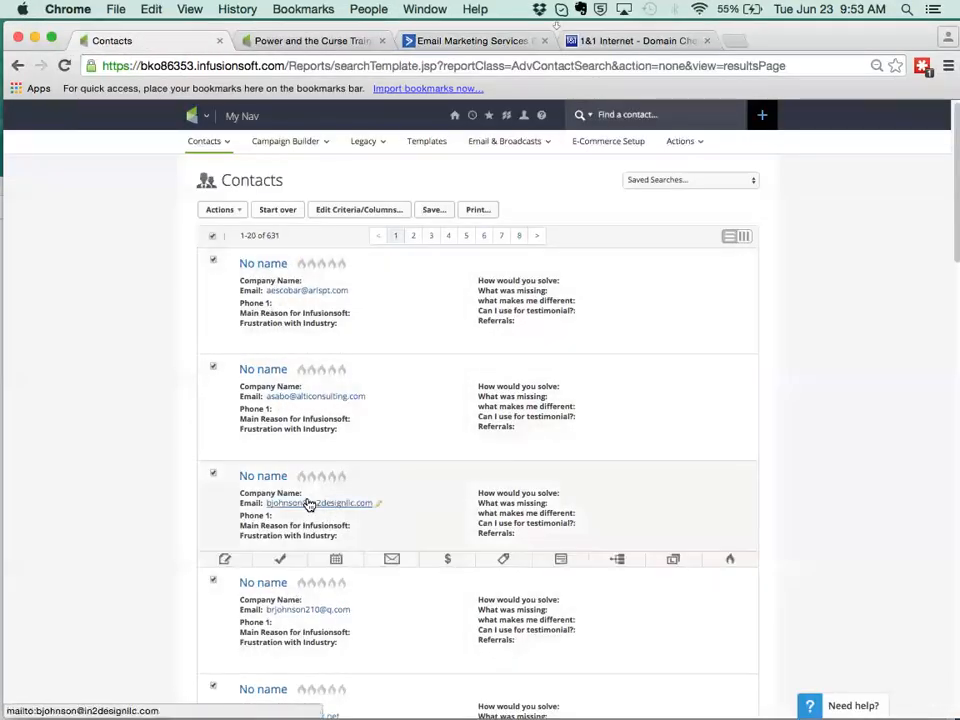
{"action": "left_click", "coordinate": [240, 212]}
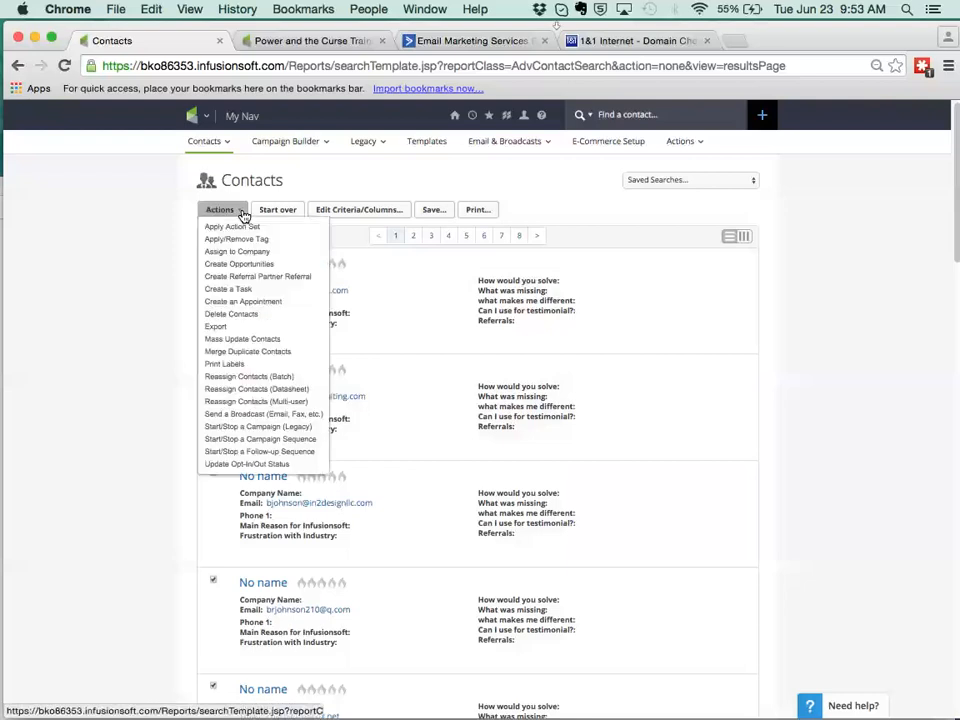
{"action": "left_click", "coordinate": [259, 343]}
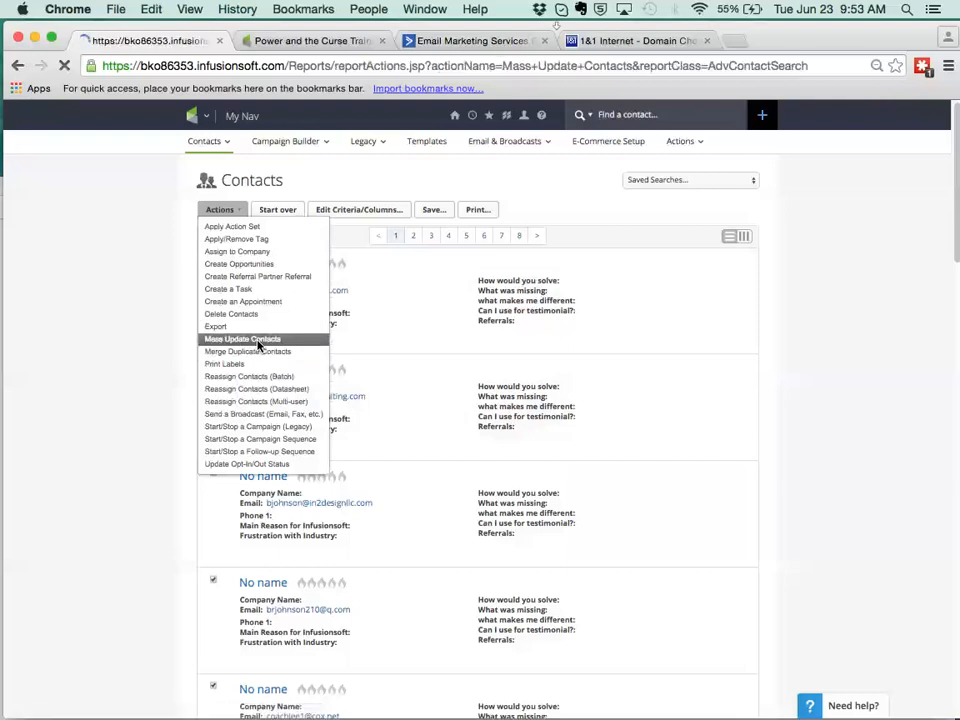
- Include the custom Date Field in the mass update, set it to 06-25-2015, and process the action
{"action": "scroll", "coordinate": [160, 422], "scroll_direction": "down", "scroll_amount": 15}
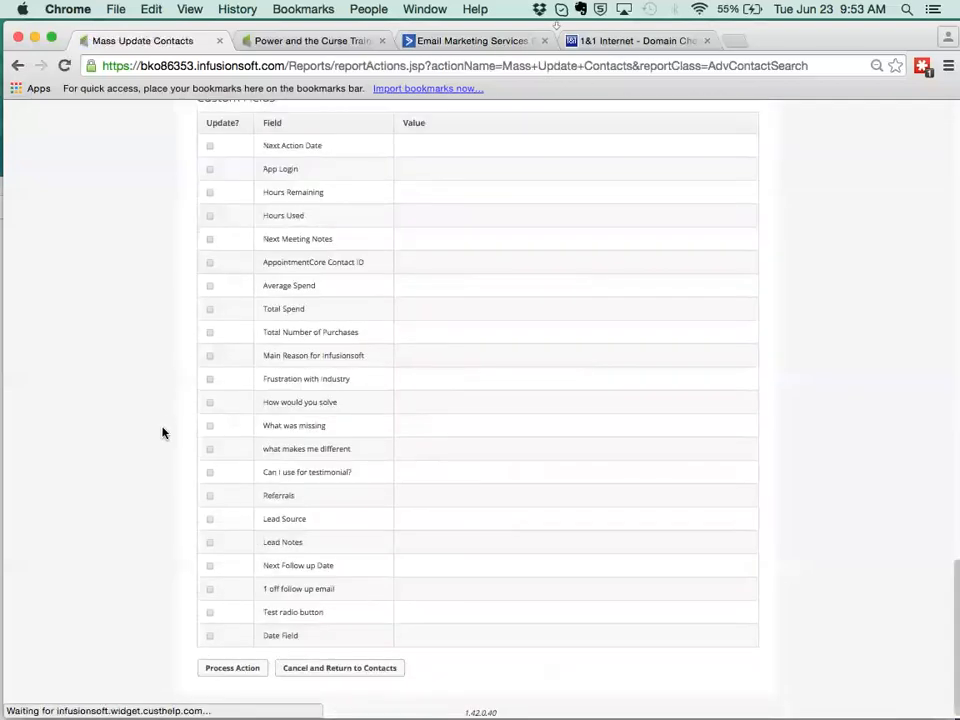
{"action": "scroll", "coordinate": [165, 430], "scroll_direction": "up", "scroll_amount": 10}
{"action": "scroll", "coordinate": [180, 450], "scroll_direction": "down", "scroll_amount": 6}
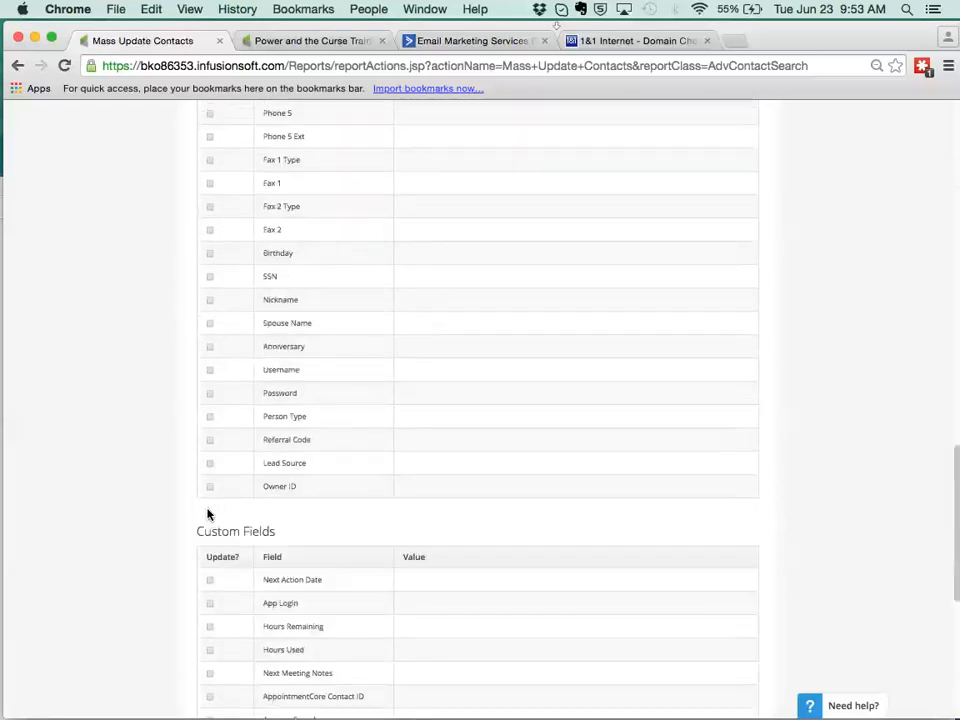
{"action": "scroll", "coordinate": [208, 515], "scroll_direction": "up", "scroll_amount": 2}
{"action": "scroll", "coordinate": [195, 505], "scroll_direction": "down", "scroll_amount": 4}
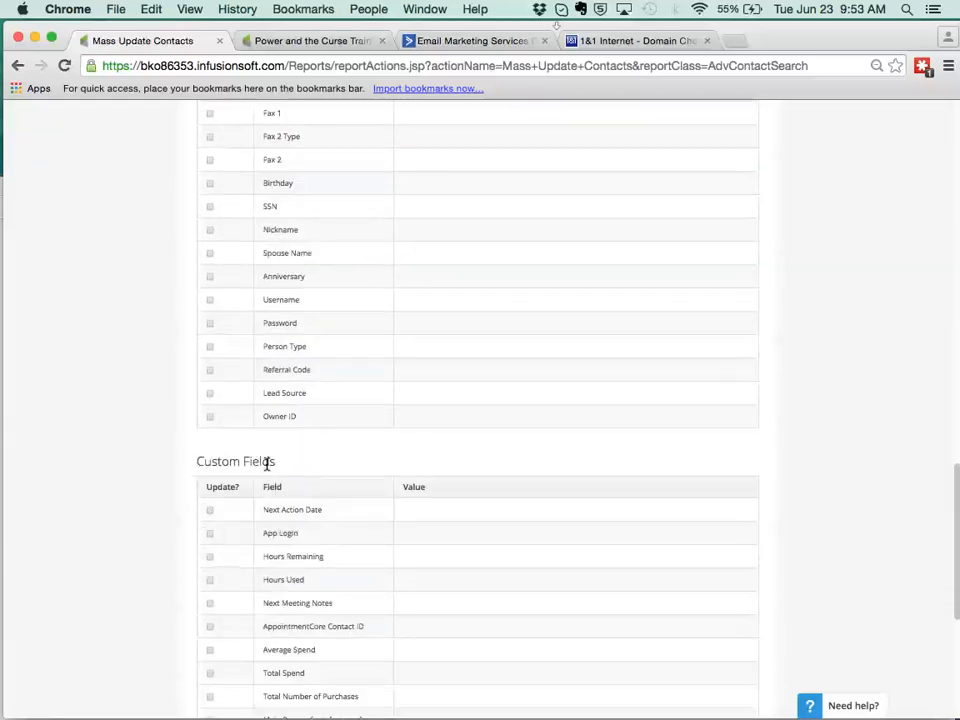
{"action": "scroll", "coordinate": [136, 470], "scroll_direction": "down", "scroll_amount": 5}
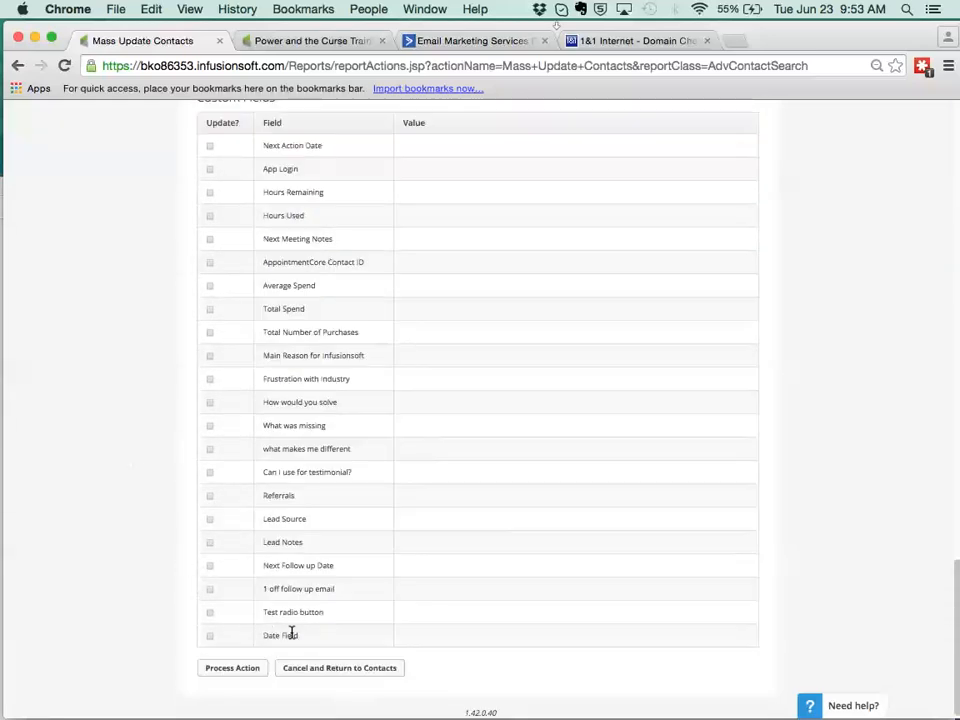
{"action": "left_click", "coordinate": [210, 636]}
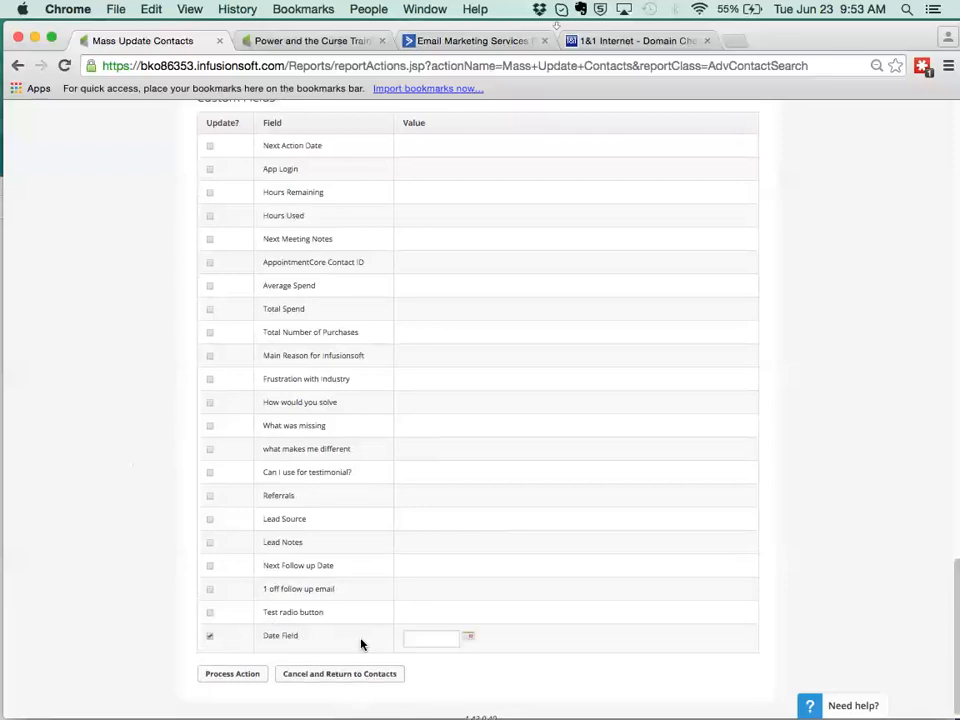
{"action": "left_click", "coordinate": [469, 639]}
{"action": "scroll", "coordinate": [490, 650], "scroll_direction": "down", "scroll_amount": 2}
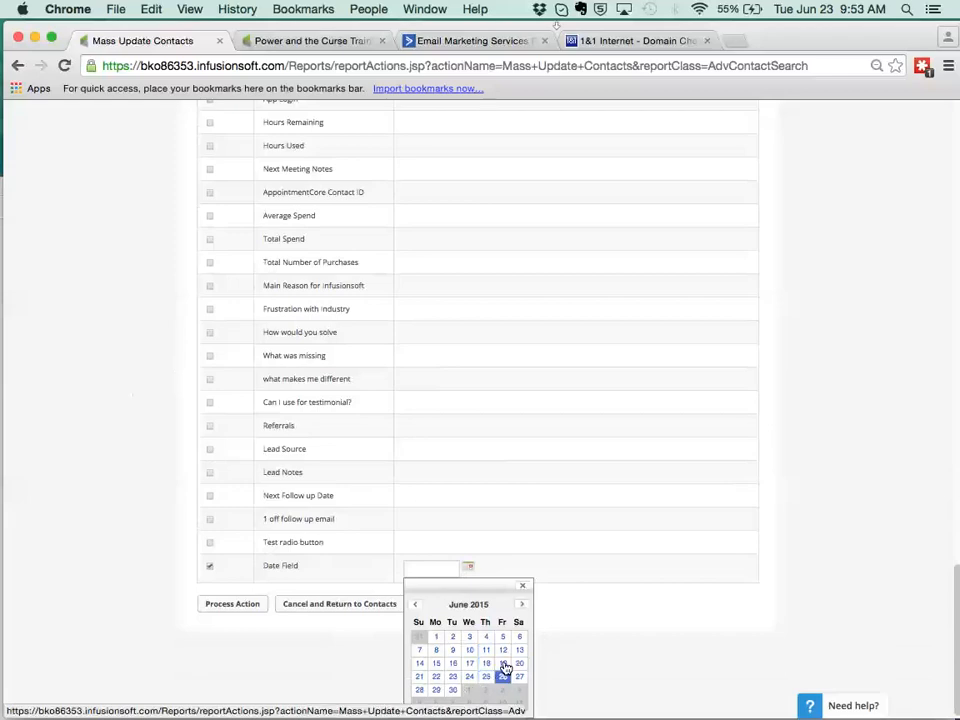
{"action": "left_click", "coordinate": [483, 682]}
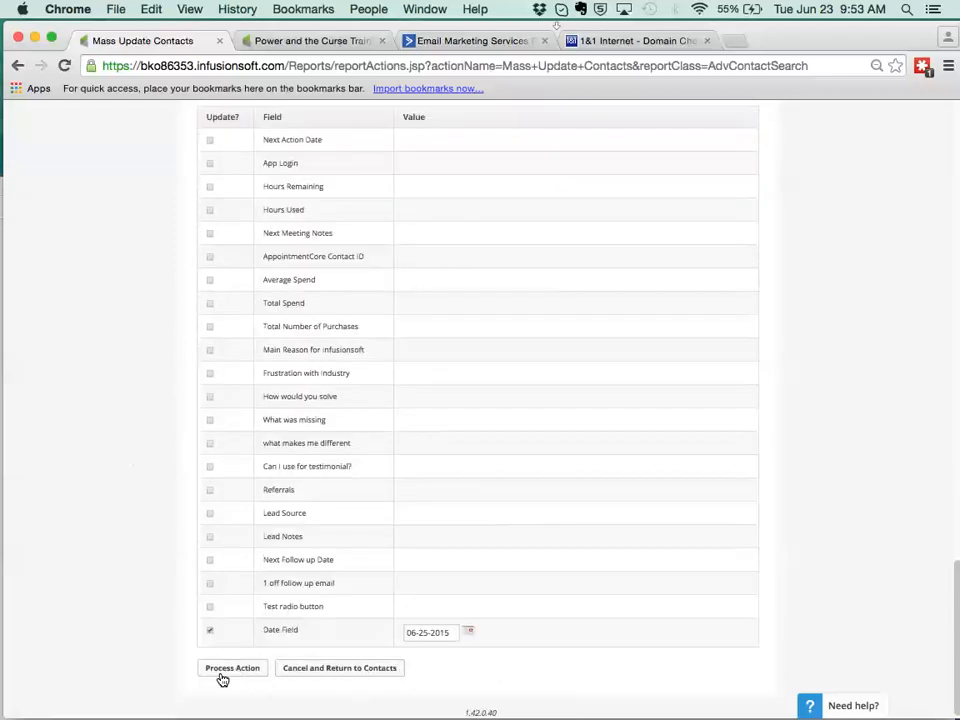
- Save the Pre-event emails sequence's tag configuration, applying the date field test tag, and return to the campaign overview
{"action": "left_click", "coordinate": [283, 45]}
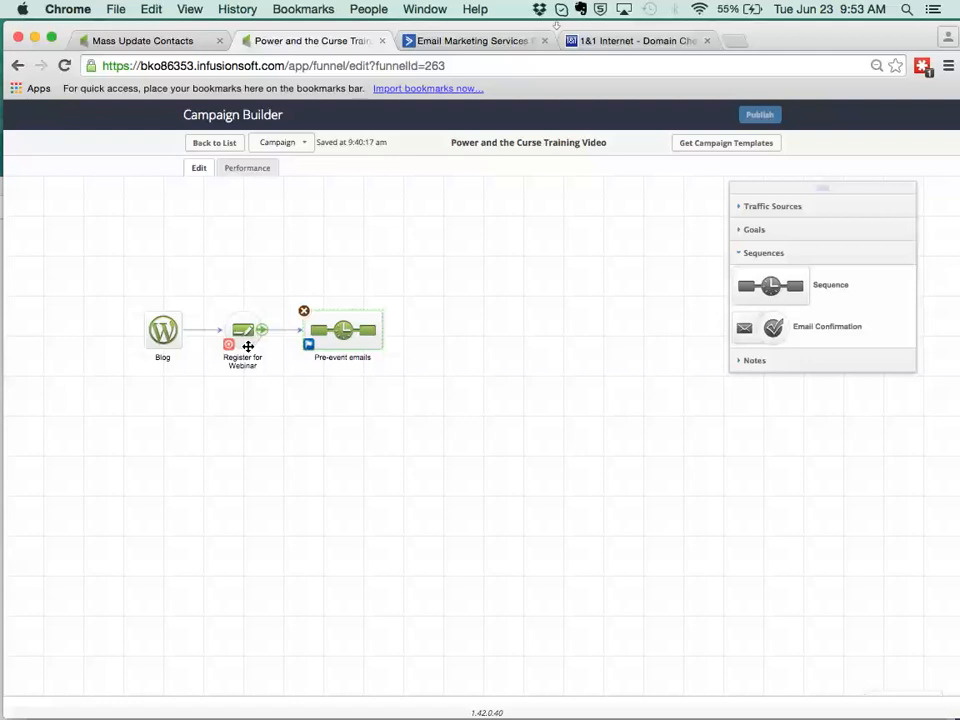
{"action": "double_click", "coordinate": [339, 336]}
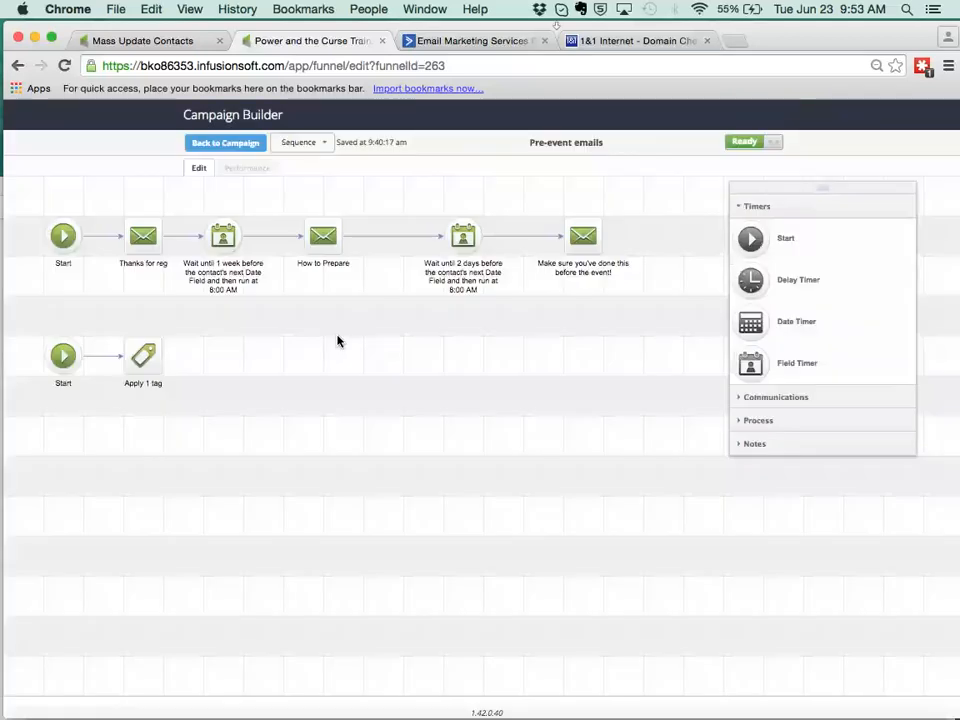
{"action": "double_click", "coordinate": [144, 357]}
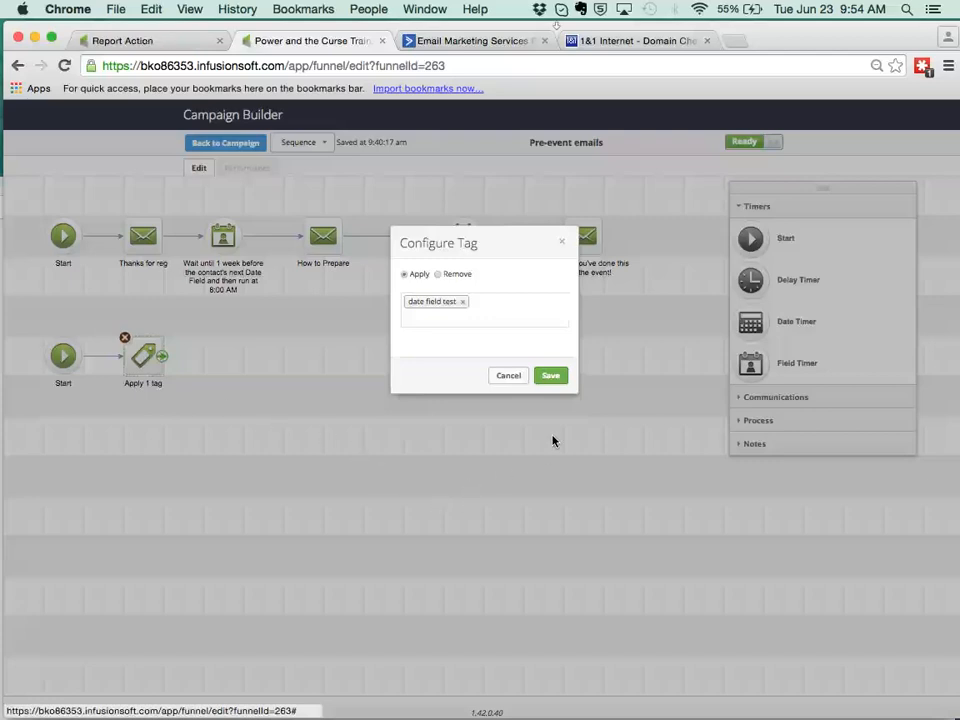
{"action": "left_click", "coordinate": [551, 377]}
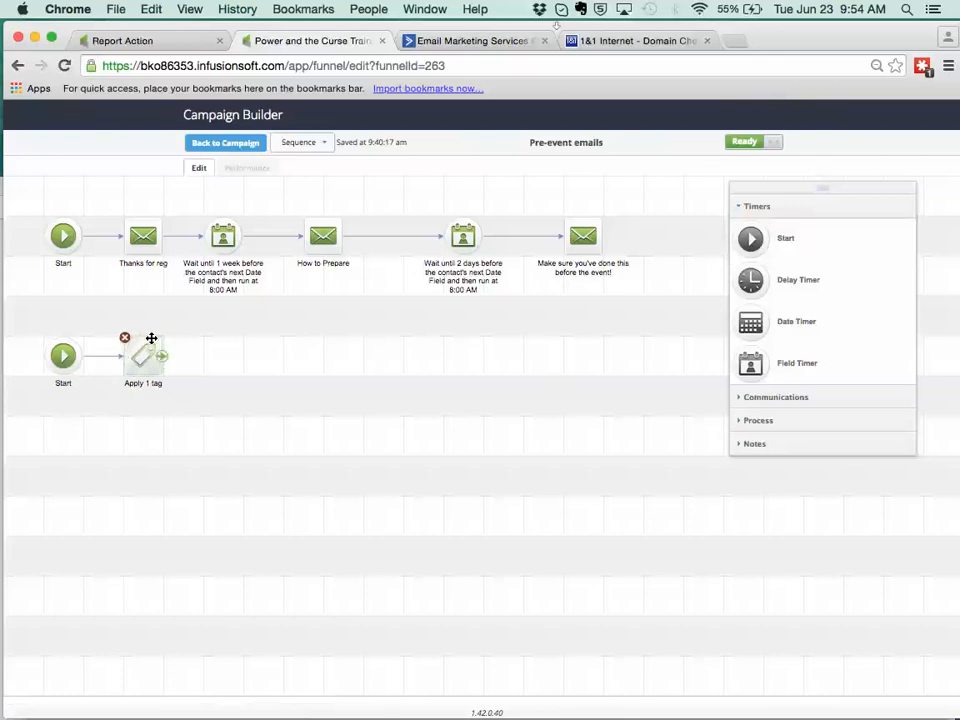
{"action": "left_click", "coordinate": [227, 146]}
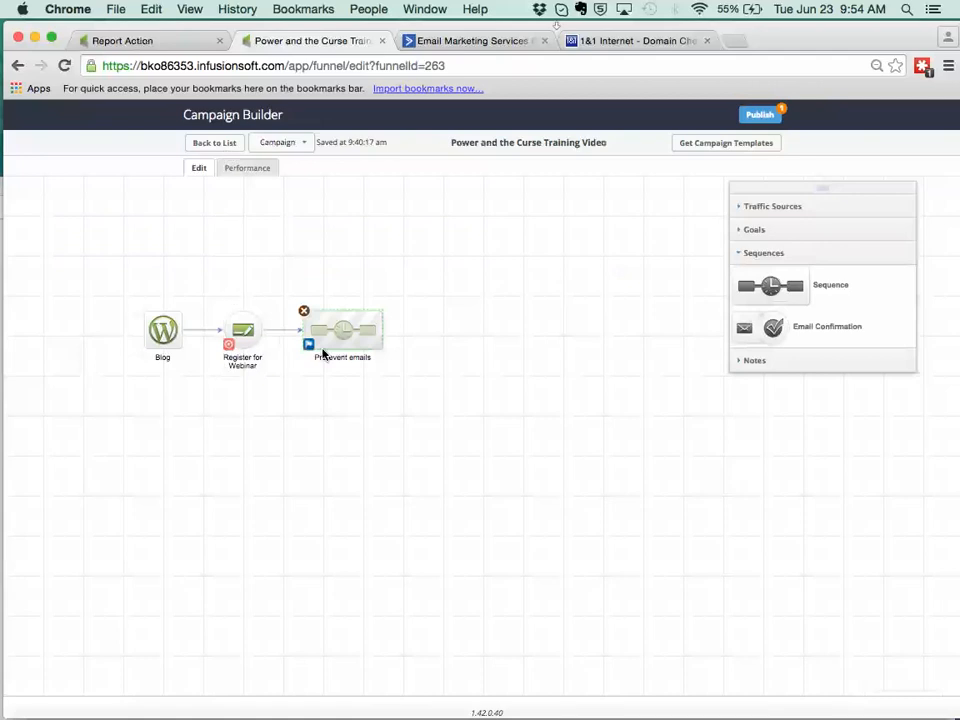